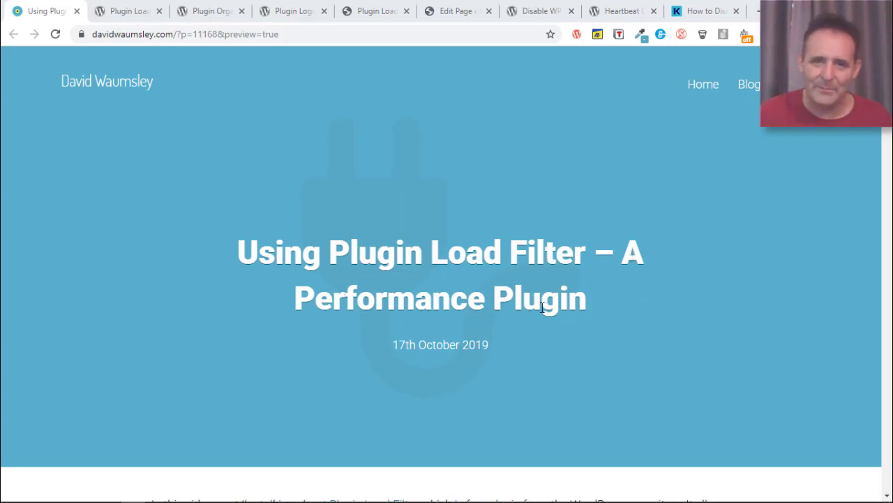
# Review the Plugin Load Filter directory page: 5,000+ installs, tested to 5.1.3, 23 five-star ratings.
pyautogui.click(126, 12)
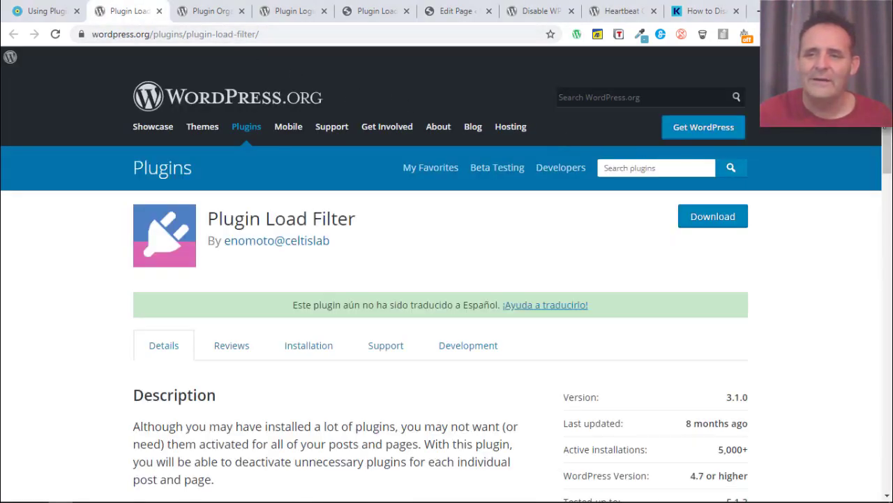
pyautogui.scroll(-4, 889, 167)
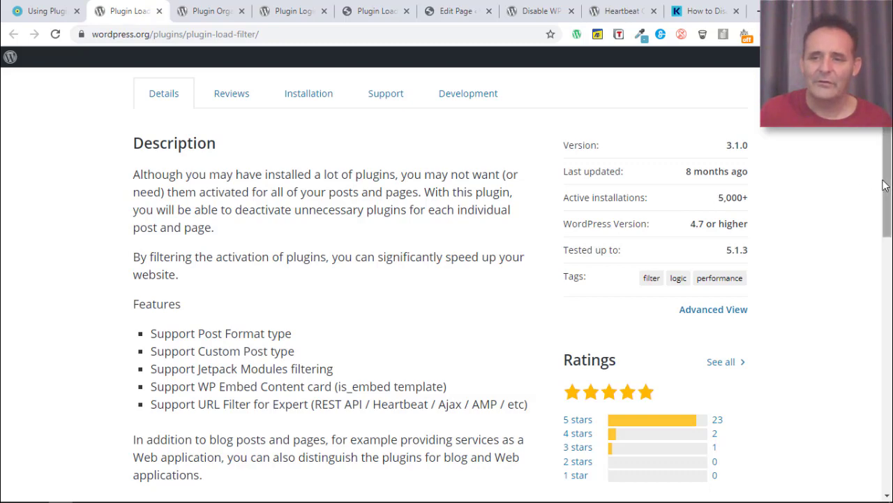
pyautogui.scroll(-2, 887, 209)
pyautogui.moveTo(888, 210); pyautogui.dragTo(878, 124)
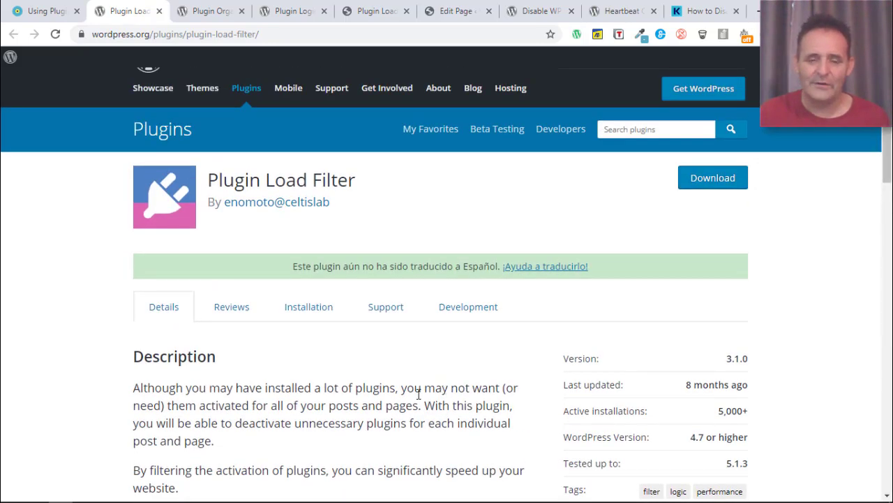
# Look over Plugin Organizer's description, screenshots, disabling warning and 182 five-star ratings.
pyautogui.click(218, 11)
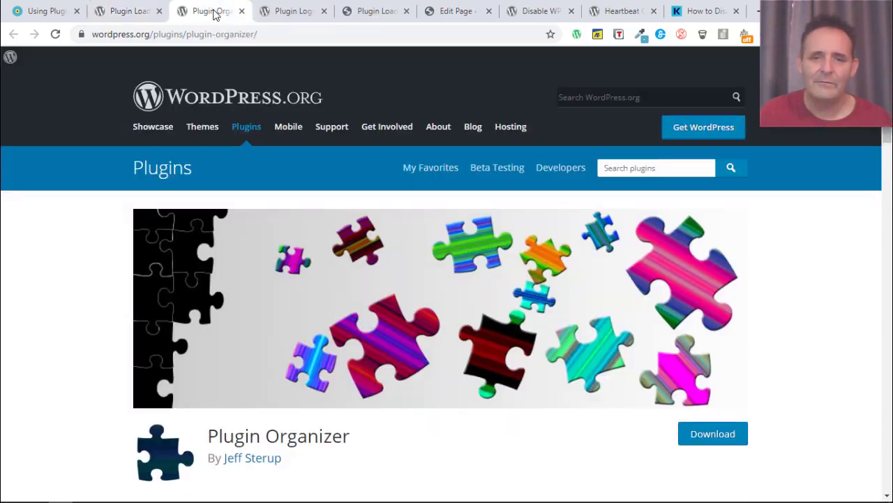
pyautogui.moveTo(886, 130); pyautogui.dragTo(886, 178)
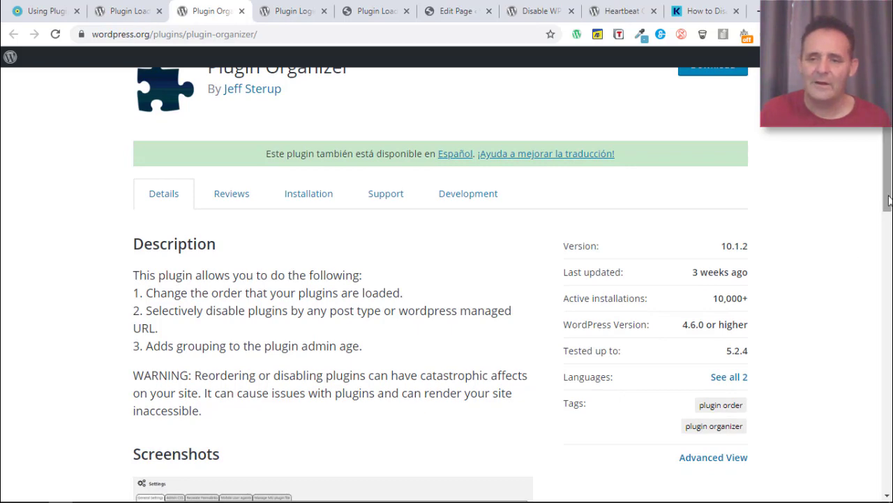
pyautogui.moveTo(888, 201); pyautogui.dragTo(888, 234)
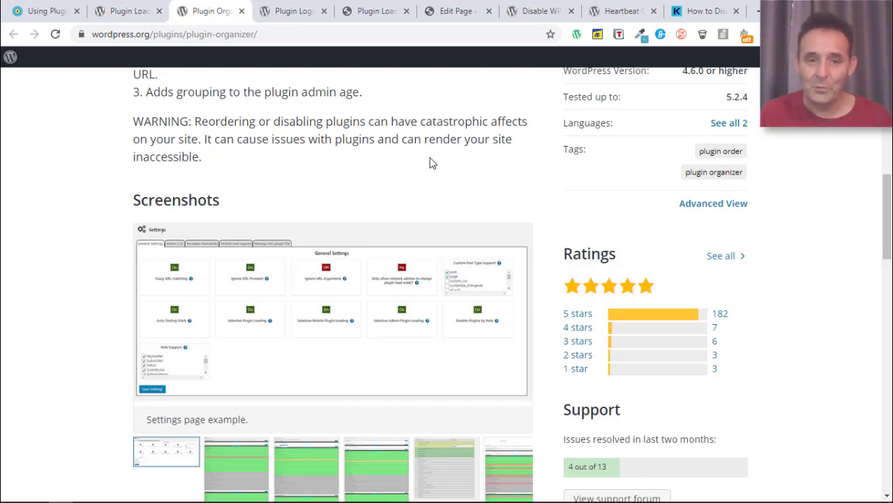
# Review Plugin Logic version 1.0.7: description, settings screenshot and 19 five-star ratings.
pyautogui.click(293, 11)
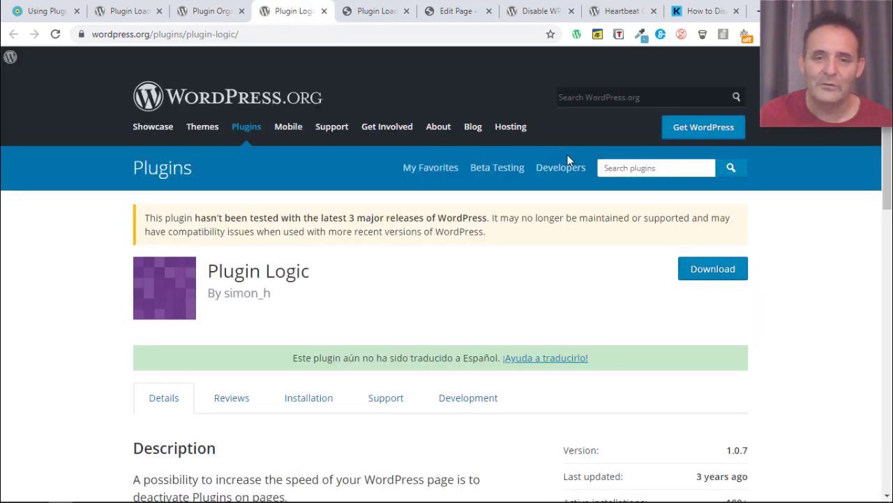
pyautogui.moveTo(888, 176); pyautogui.dragTo(887, 274)
pyautogui.moveTo(888, 320); pyautogui.dragTo(880, 232)
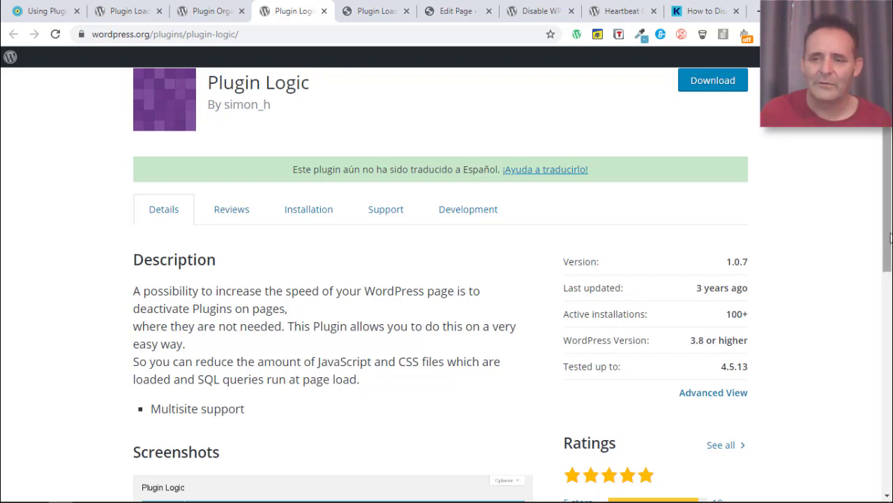
pyautogui.moveTo(886, 245); pyautogui.dragTo(861, 272)
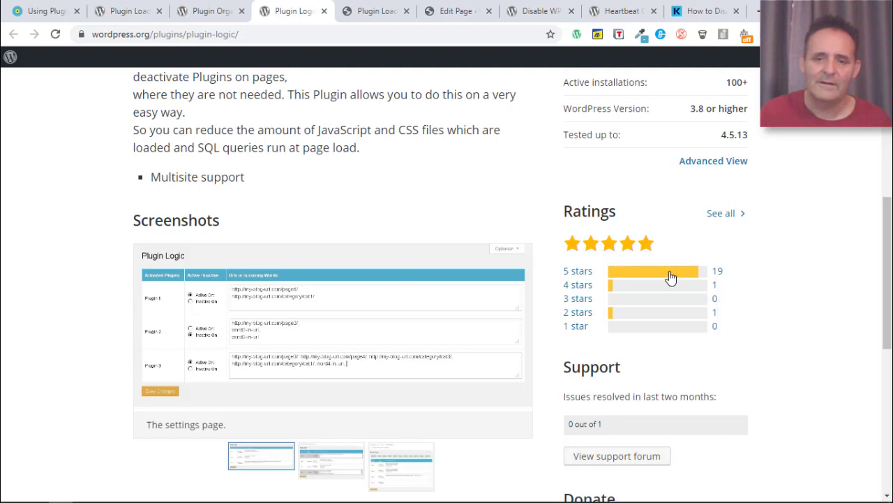
pyautogui.moveTo(365, 252)
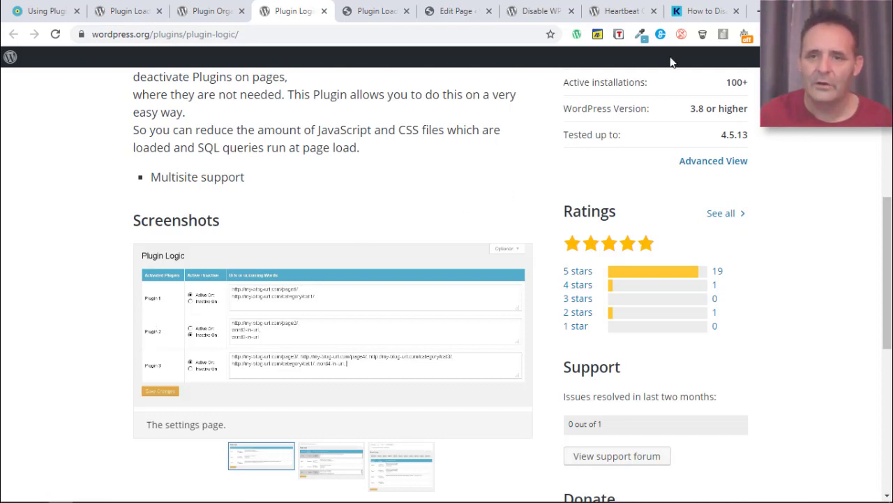
# Skim the Kinsta article's examples of stopping WordPress plugins loading on specific pages.
pyautogui.click(701, 11)
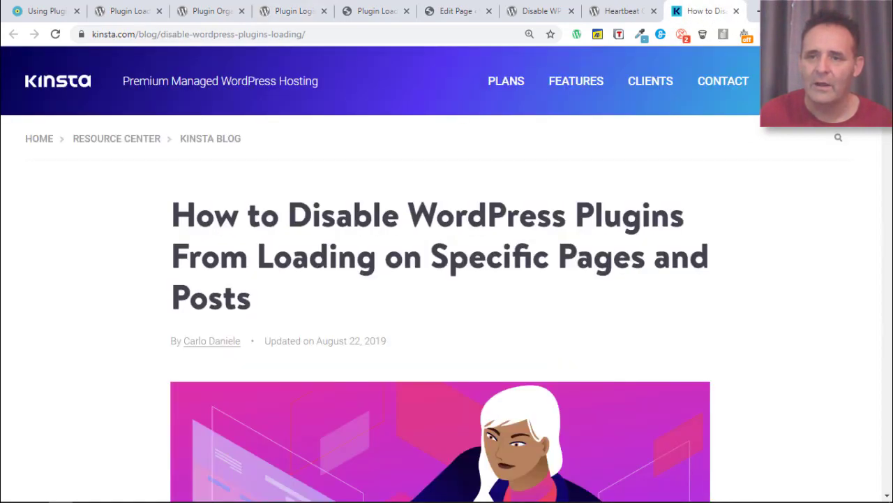
pyautogui.scroll(-20, 888, 137)
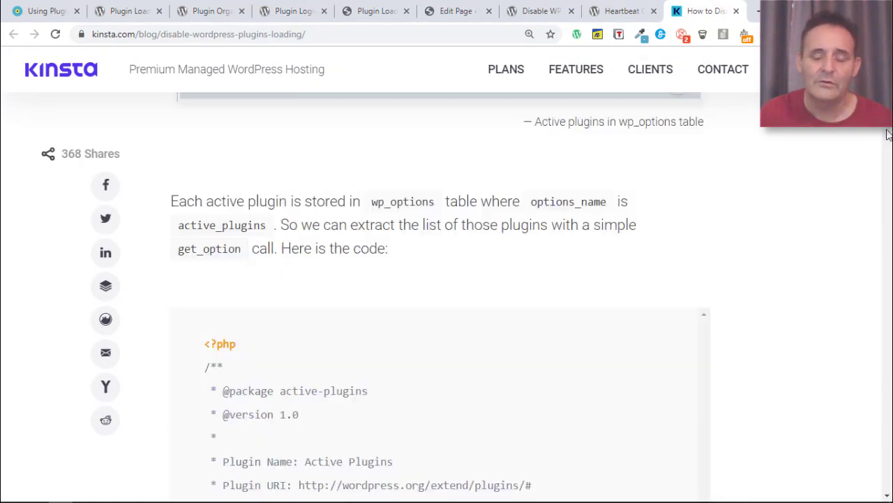
pyautogui.scroll(-20, 888, 136)
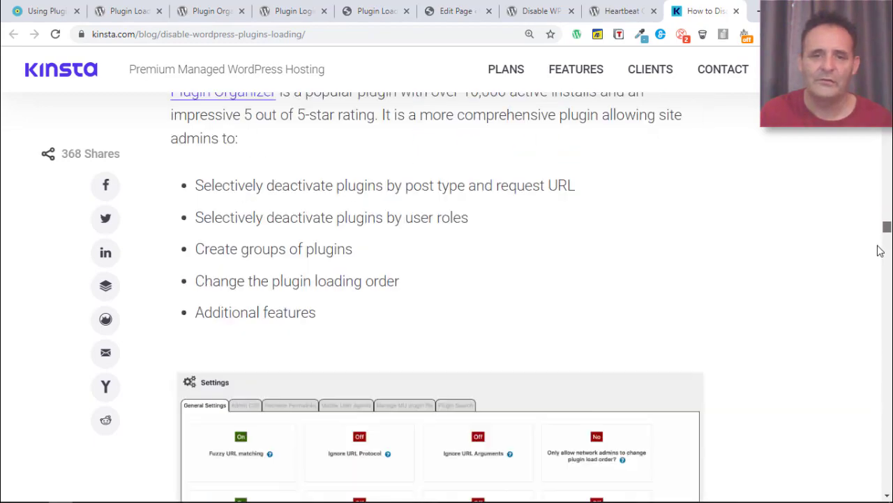
pyautogui.moveTo(878, 255); pyautogui.dragTo(881, 49)
# Read the post's intro and 'First A Warning' about breaking WooCommerce add-to-cart.
pyautogui.click(52, 13)
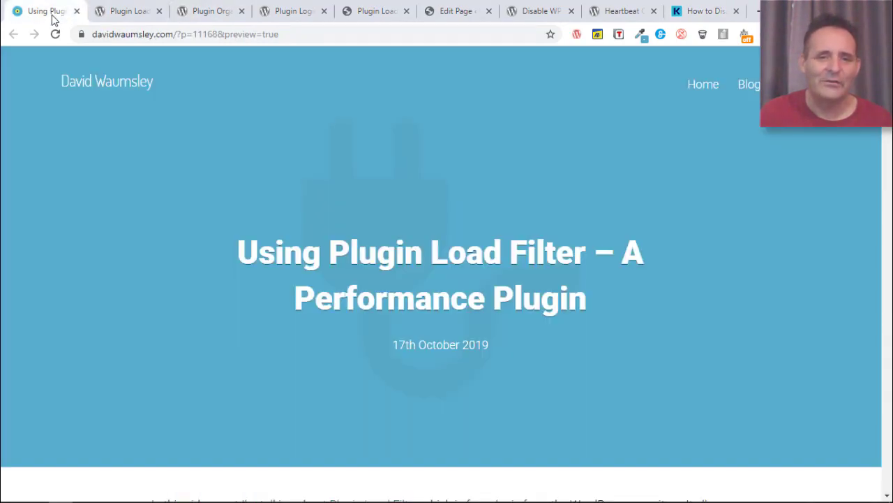
pyautogui.scroll(-4, 441, 279)
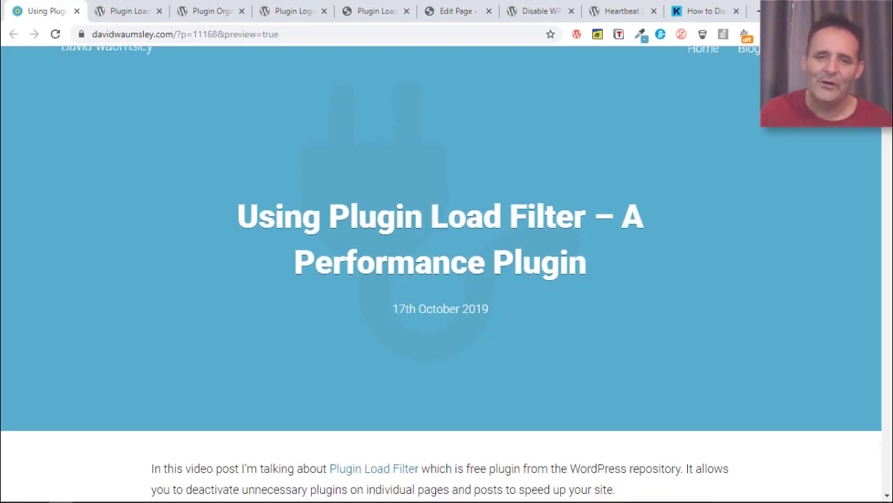
pyautogui.scroll(-3, 441, 280)
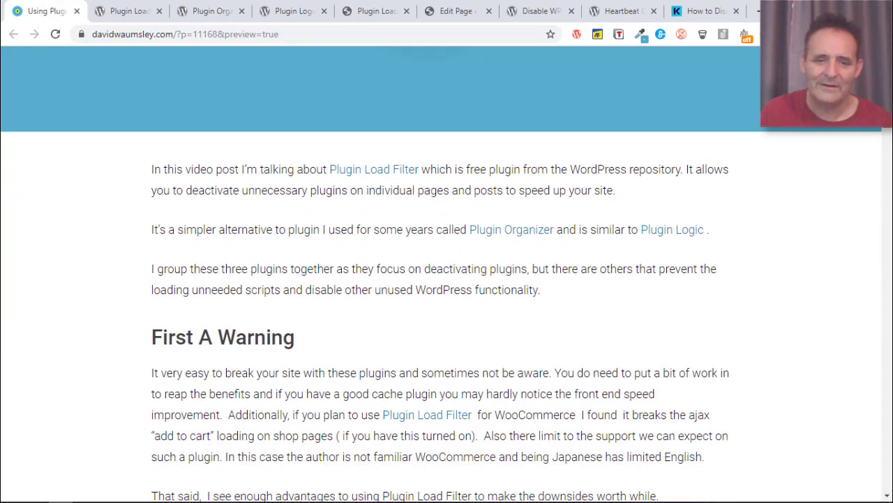
pyautogui.scroll(-1, 656, 287)
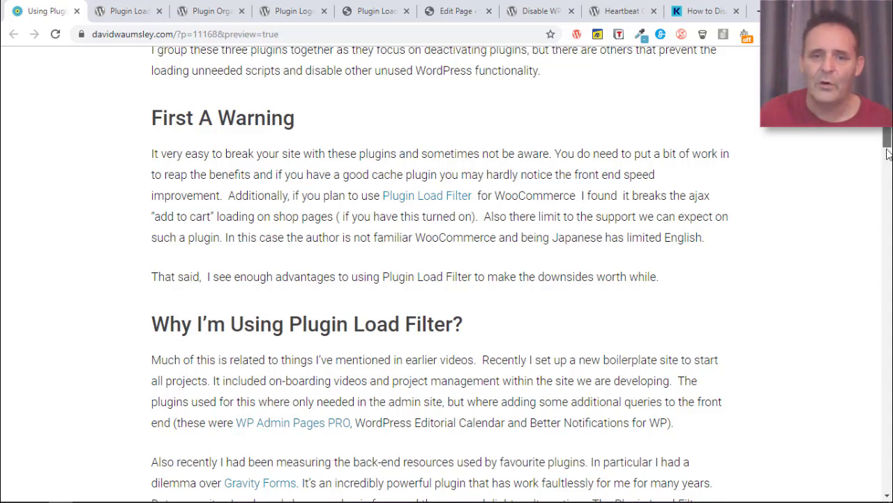
# Switch from the blog post to the Contact page's Edit Page screen with Beaver Builder active.
pyautogui.moveTo(887, 154); pyautogui.dragTo(887, 160)
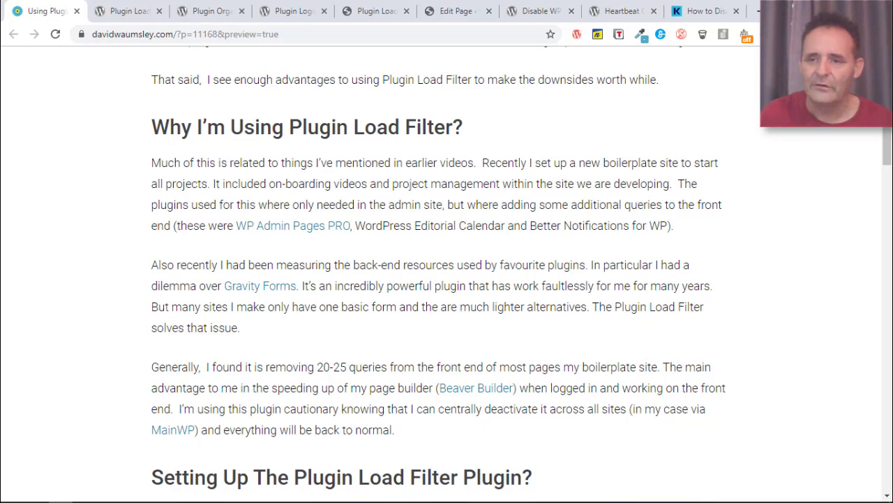
pyautogui.moveTo(889, 162); pyautogui.dragTo(825, 147)
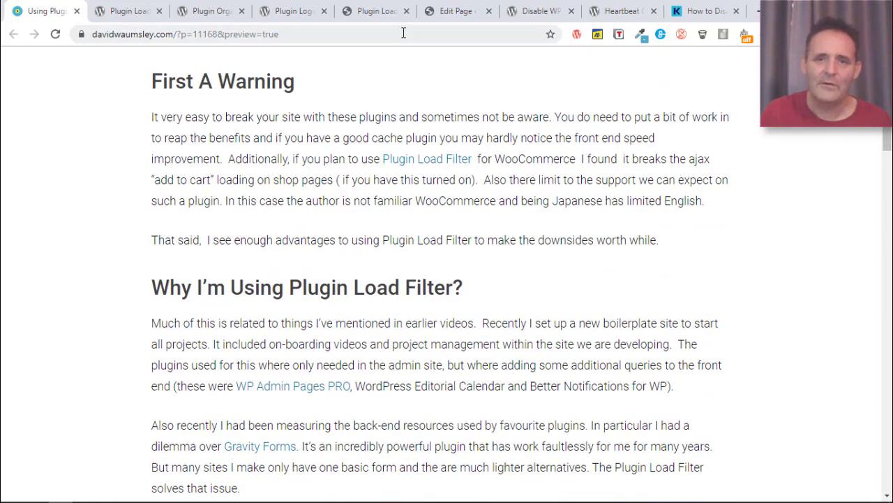
pyautogui.click(455, 12)
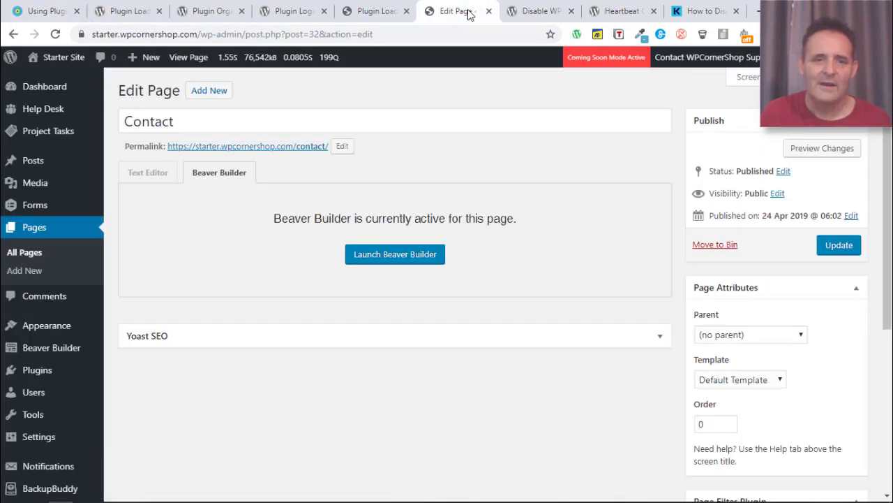
# Review the Plugin Load Filter Settings' Filter Registration table and Page Type Filter options.
pyautogui.click(389, 16)
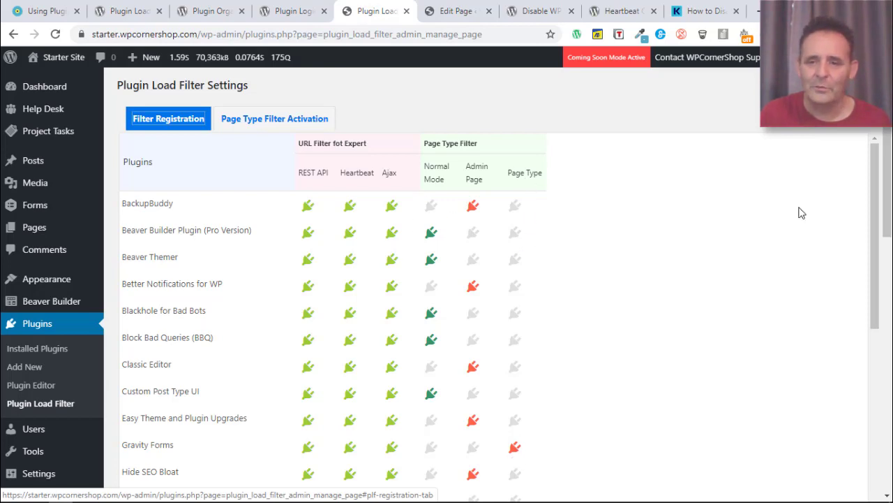
pyautogui.moveTo(886, 190); pyautogui.dragTo(878, 454)
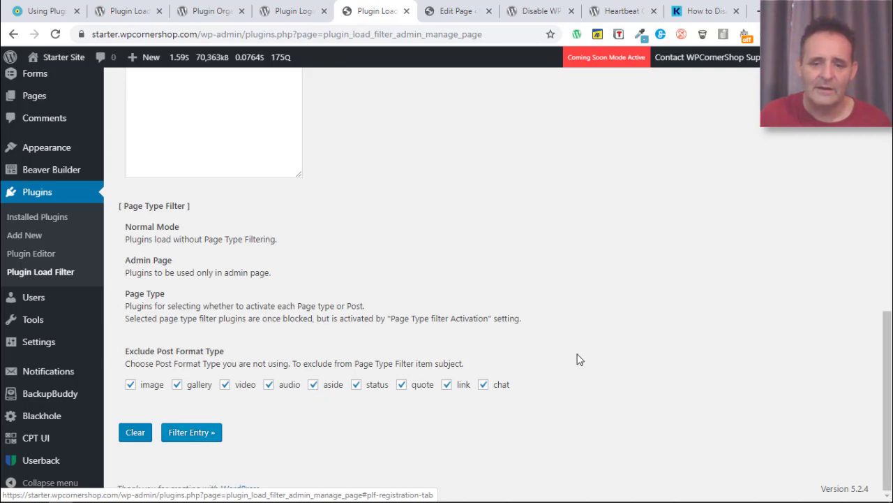
pyautogui.moveTo(887, 321); pyautogui.dragTo(672, 138)
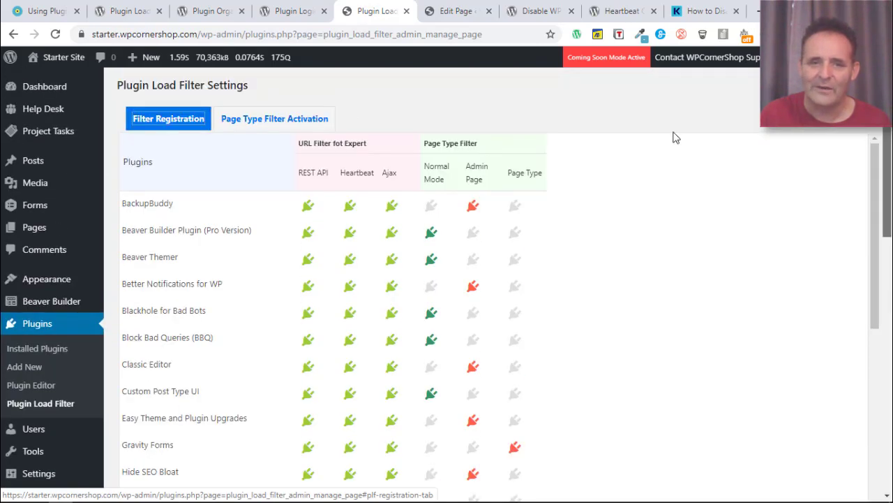
# Show the Page Type Filter Activation grid: Gravity Forms against Desktop, Mobile, Home, Archive, Page, Post.
pyautogui.click(238, 119)
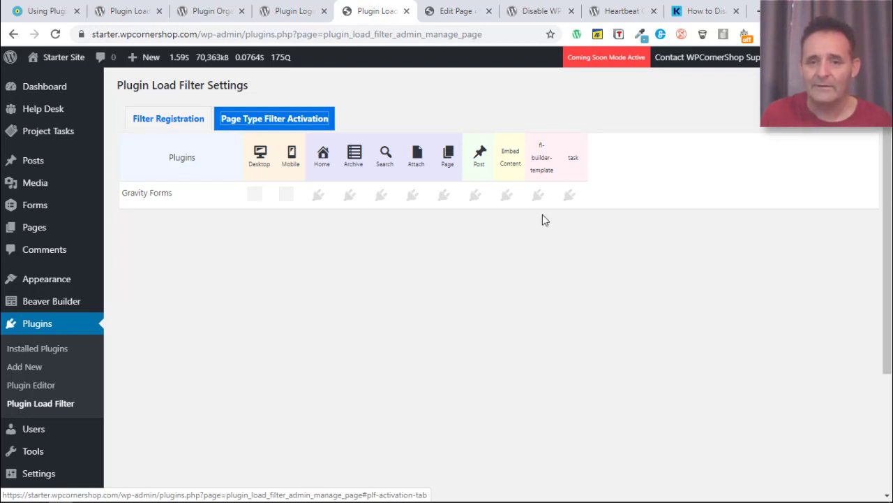
# Check Gravity Forms in the Contact page's Page Filter Plugin box, then return to the activation grid.
pyautogui.click(461, 11)
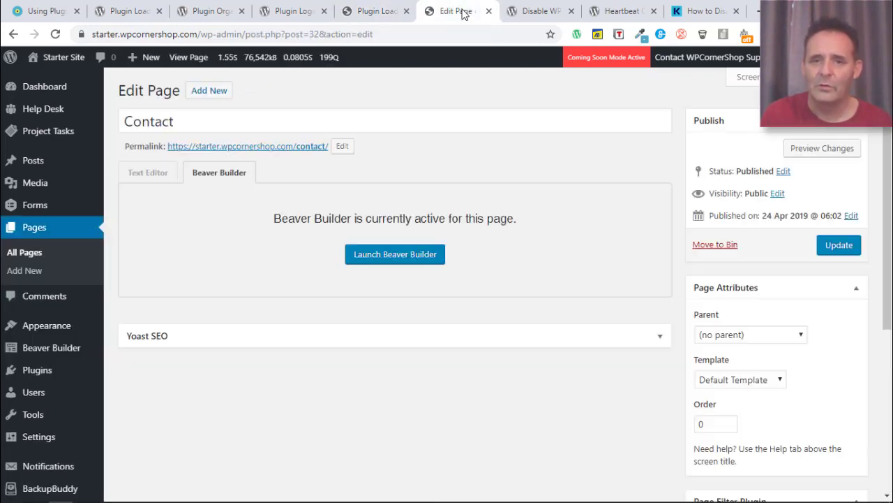
pyautogui.moveTo(884, 205); pyautogui.dragTo(750, 331)
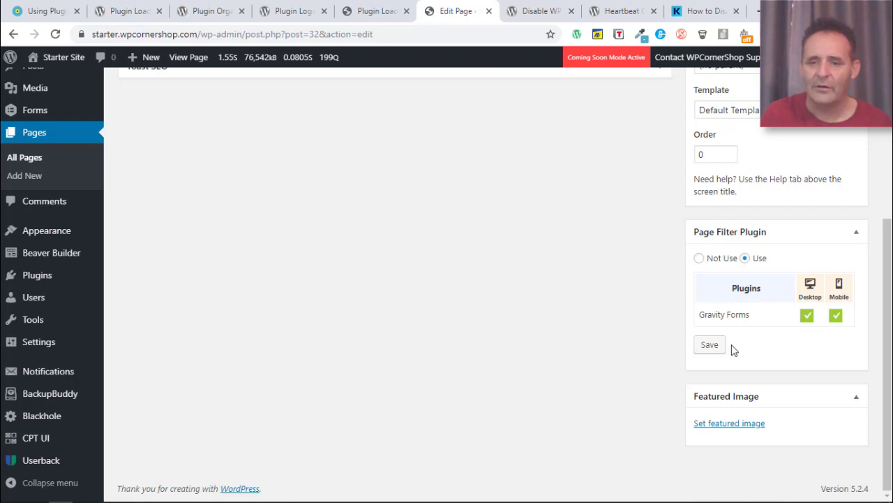
pyautogui.click(392, 13)
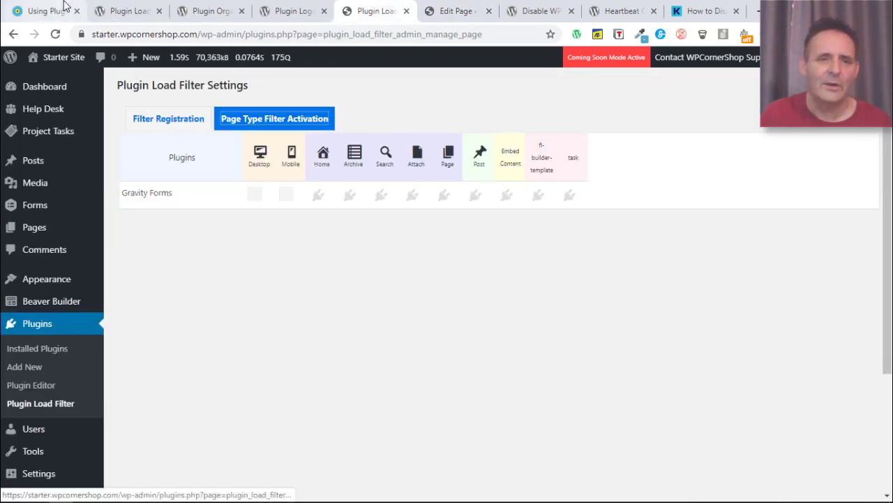
# Scroll the blog post to its contact-page filter example and 'URL Filter For Experts' heading.
pyautogui.click(43, 10)
pyautogui.scroll(-5, 691, 224)
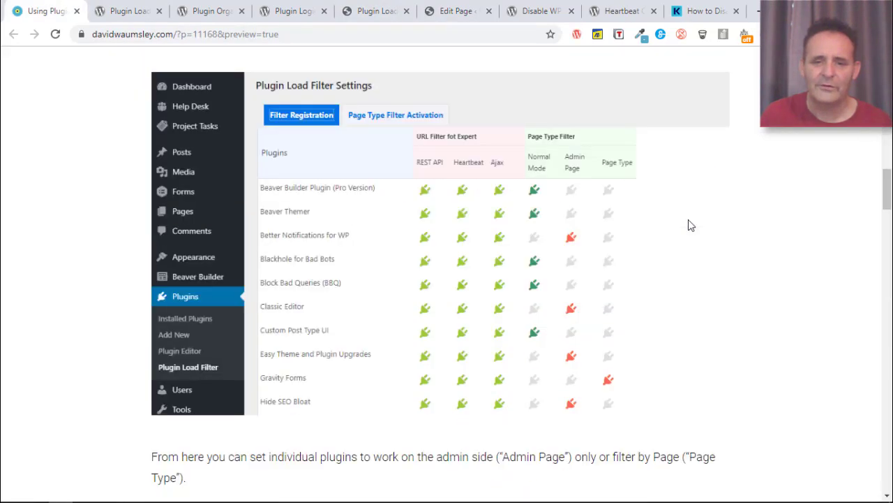
pyautogui.scroll(-5, 691, 225)
pyautogui.moveTo(888, 237); pyautogui.dragTo(889, 286)
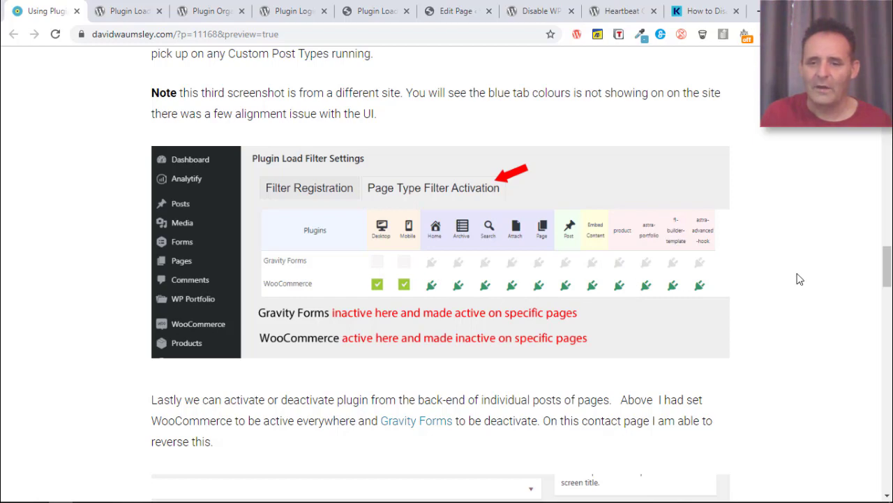
pyautogui.moveTo(888, 266); pyautogui.dragTo(876, 298)
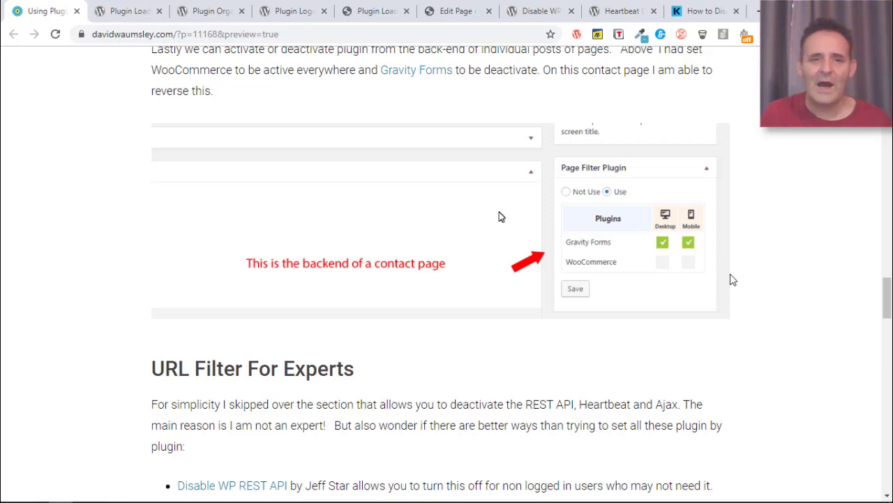
# Glance at the Plugin Load Filter and Plugin Logic directory pages and the Contact page's Page Filter Plugin box.
pyautogui.click(143, 11)
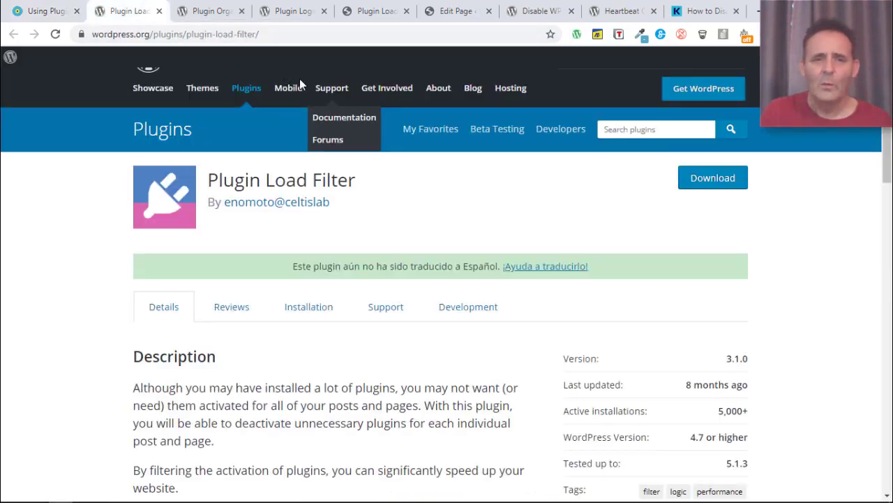
pyautogui.click(296, 13)
pyautogui.click(377, 16)
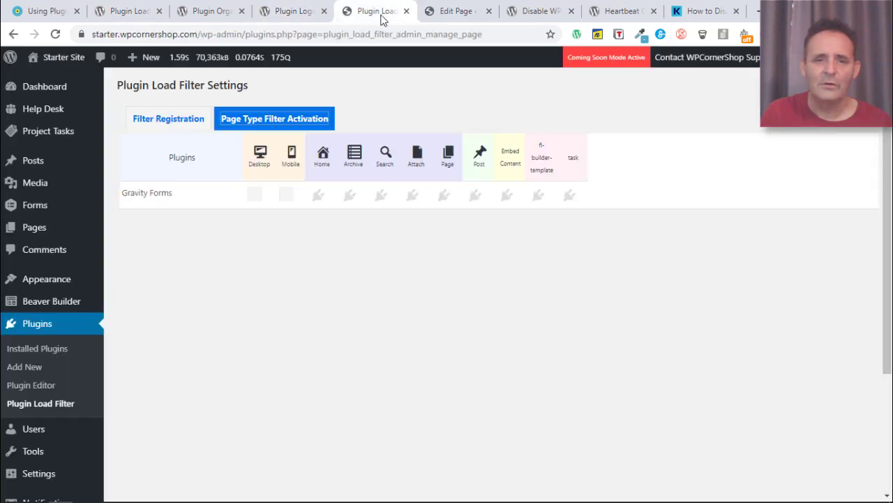
pyautogui.click(447, 14)
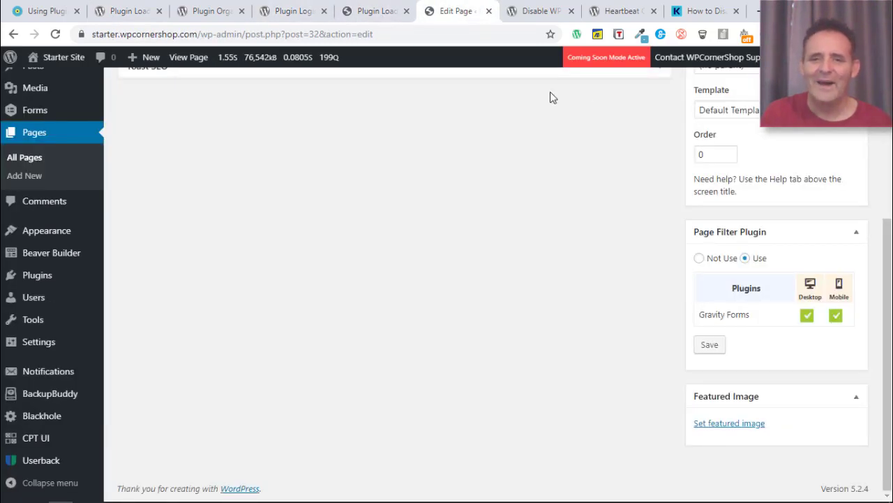
# Go back to Plugin Load Filter settings and reload the Filter Registration table.
pyautogui.click(383, 11)
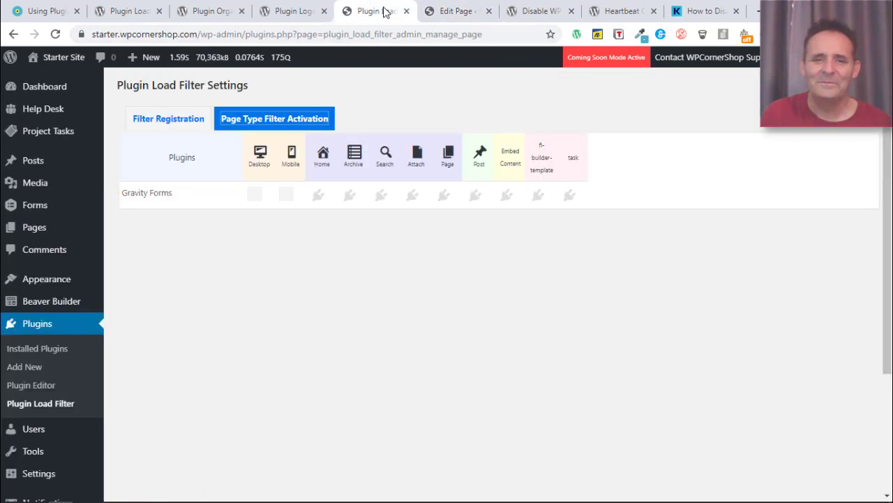
pyautogui.click(188, 116)
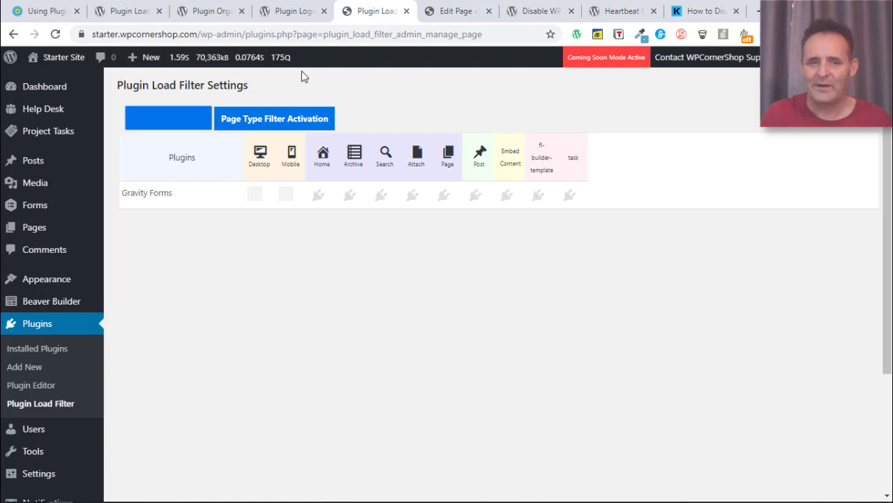
pyautogui.moveTo(272, 67)
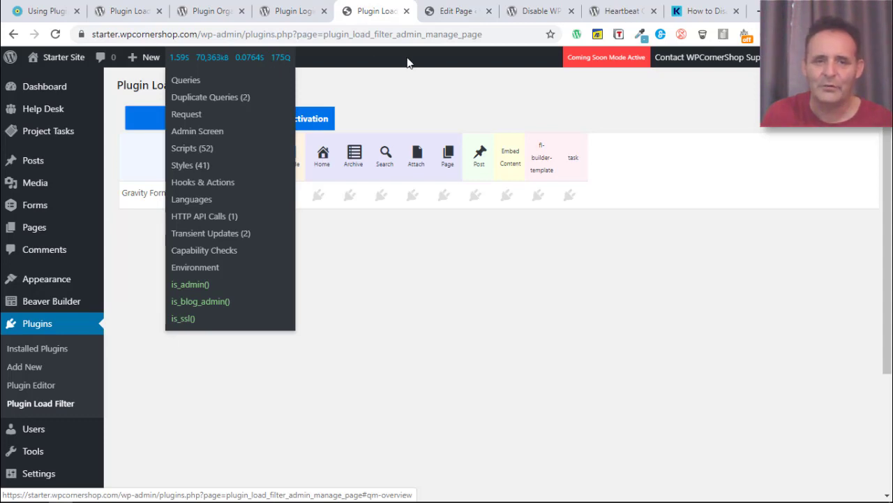
# Show the Filter Registration table with ShortPixel and Classic Editor as admin-page filters and Gravity Forms as page-type.
pyautogui.click(188, 120)
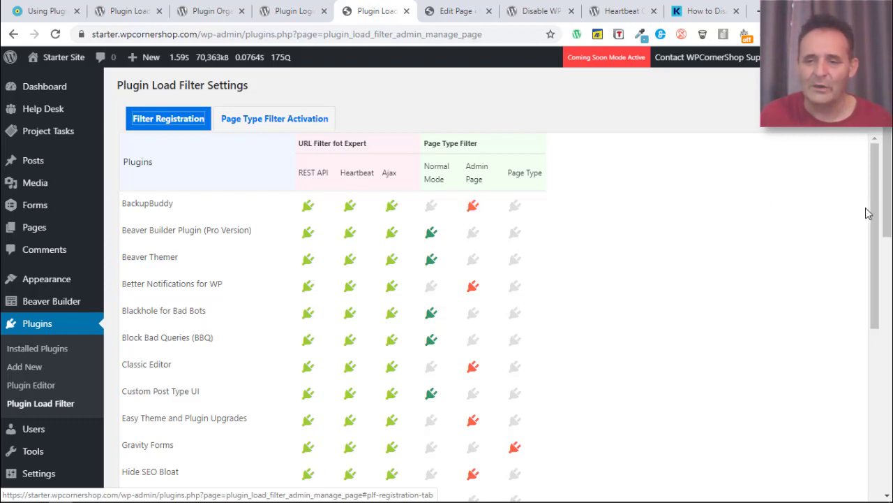
pyautogui.moveTo(870, 222); pyautogui.dragTo(863, 409)
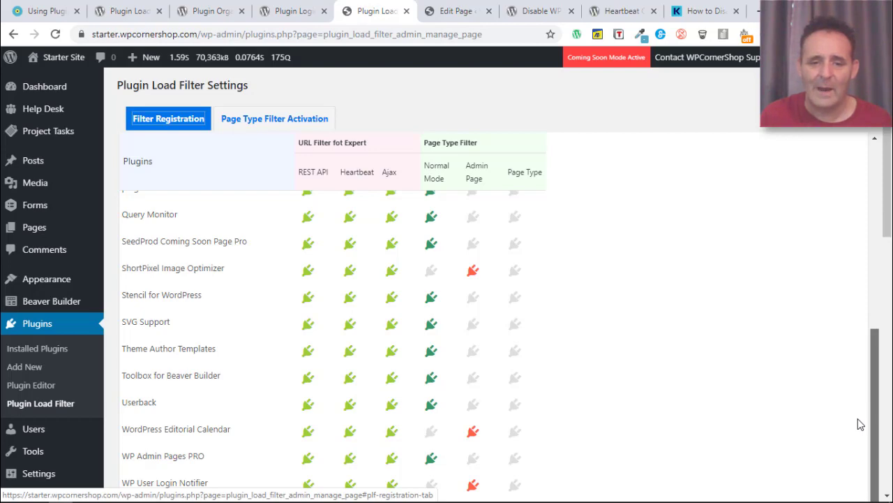
pyautogui.moveTo(888, 241); pyautogui.dragTo(860, 272)
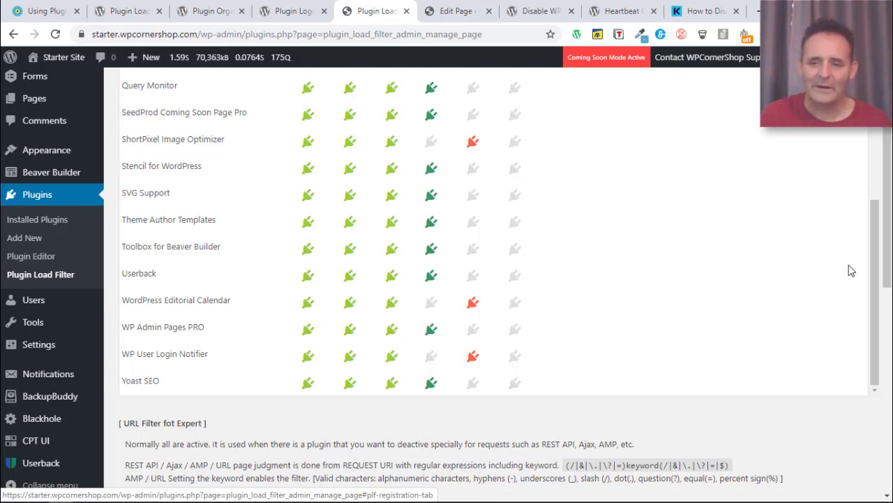
pyautogui.scroll(-1, 889, 271)
pyautogui.moveTo(889, 270); pyautogui.dragTo(886, 447)
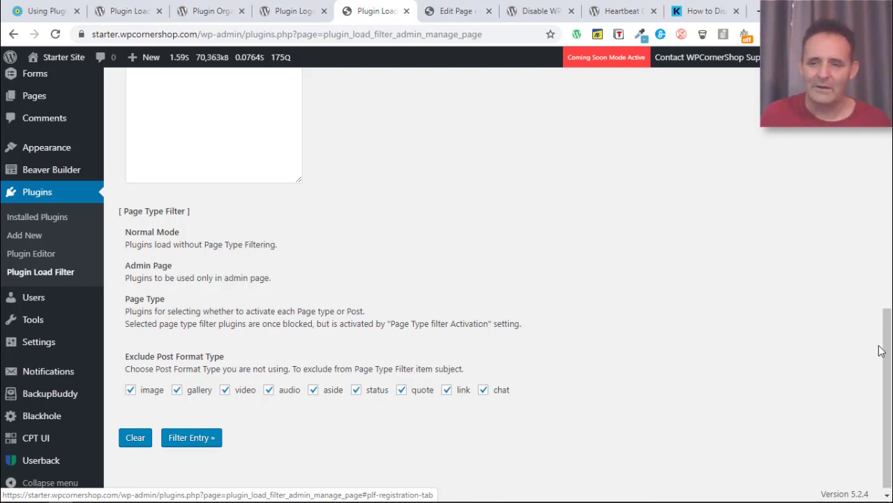
pyautogui.moveTo(881, 351); pyautogui.dragTo(478, 379)
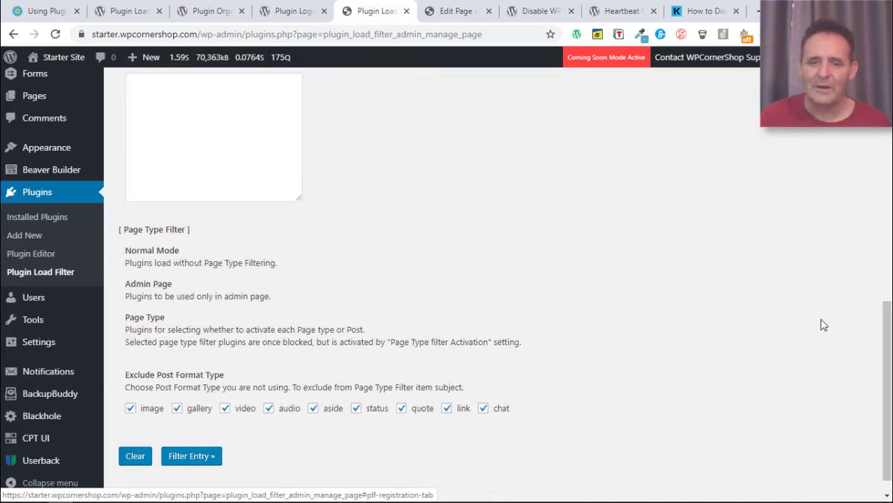
pyautogui.moveTo(884, 320); pyautogui.dragTo(803, 42)
pyautogui.click(297, 126)
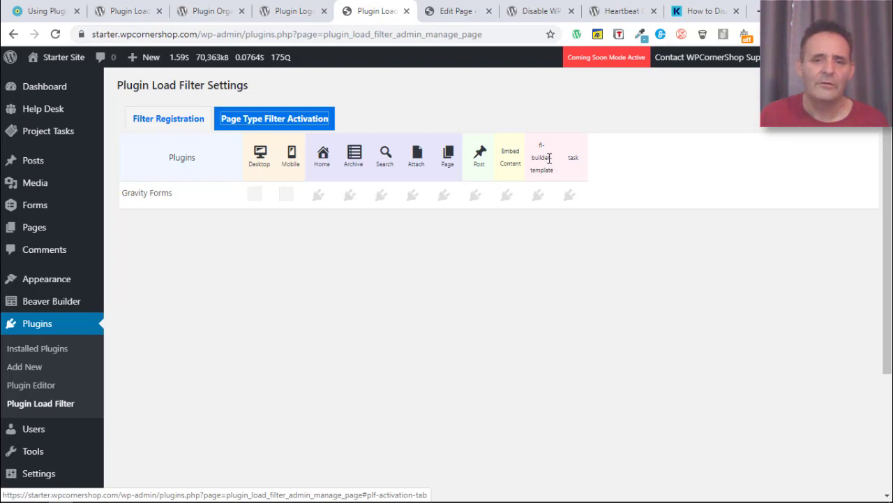
pyautogui.click(160, 119)
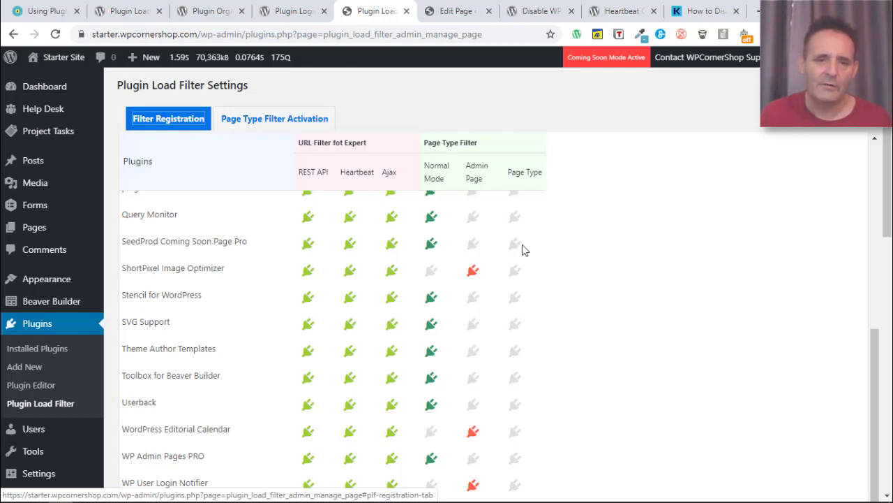
pyautogui.moveTo(872, 333); pyautogui.dragTo(851, 219)
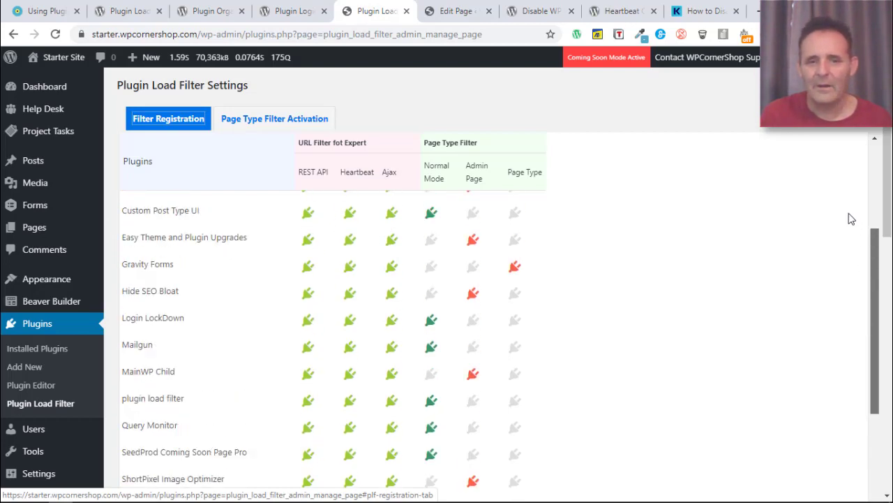
pyautogui.scroll(2, 852, 219)
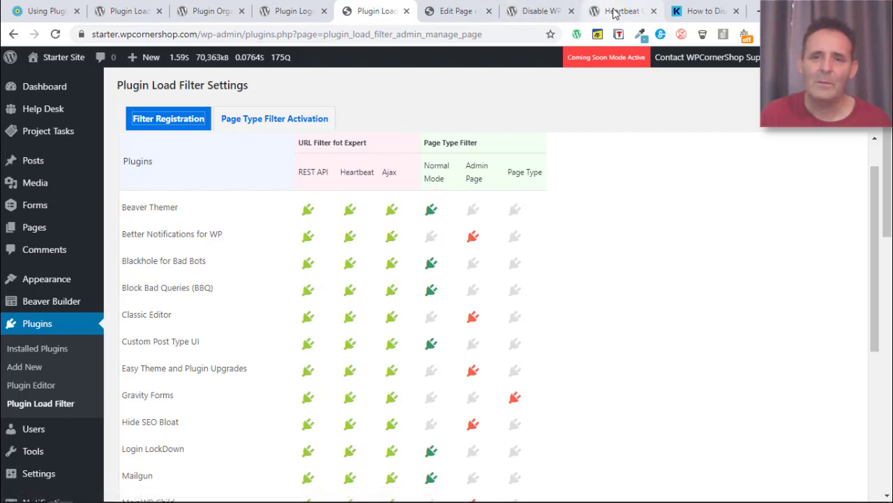
# View the Disable WP REST API plugin page (version 1.6, 3,000+ installs) and its description.
pyautogui.click(544, 10)
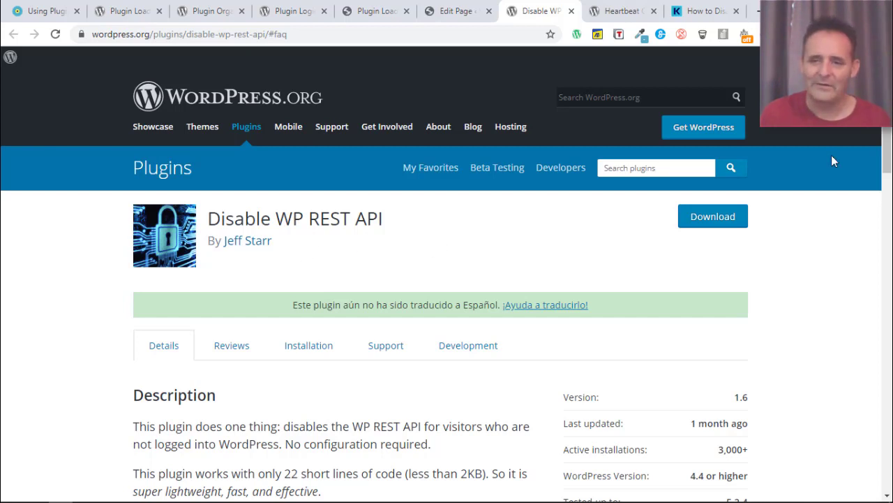
pyautogui.moveTo(889, 146); pyautogui.dragTo(889, 159)
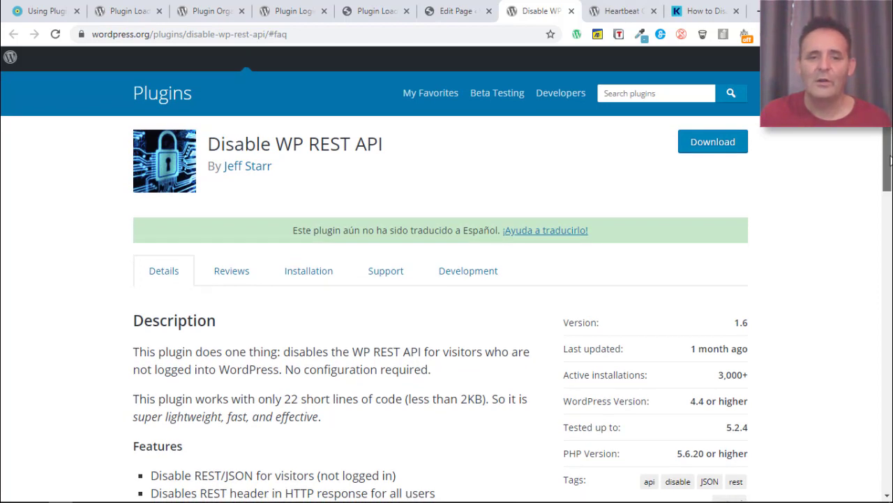
pyautogui.moveTo(889, 160); pyautogui.dragTo(889, 172)
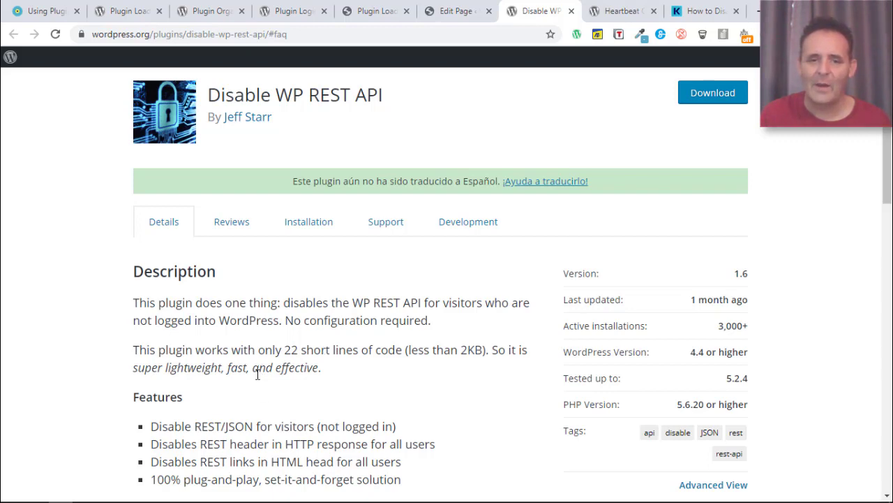
# View the Heartbeat Control plugin page by WP Rocket, with 100,000+ active installations.
pyautogui.click(622, 12)
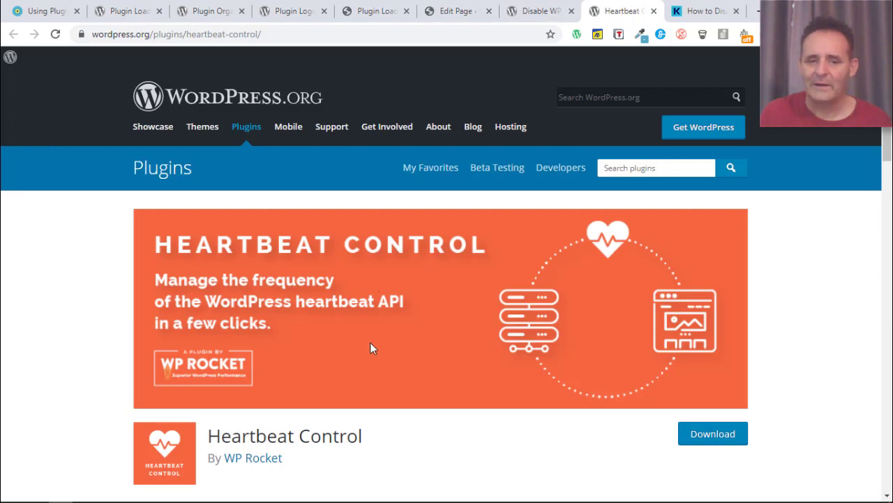
pyautogui.moveTo(888, 148)
pyautogui.mouseDown()
pyautogui.moveTo(888, 233)
pyautogui.moveTo(889, 133)
pyautogui.mouseUp()
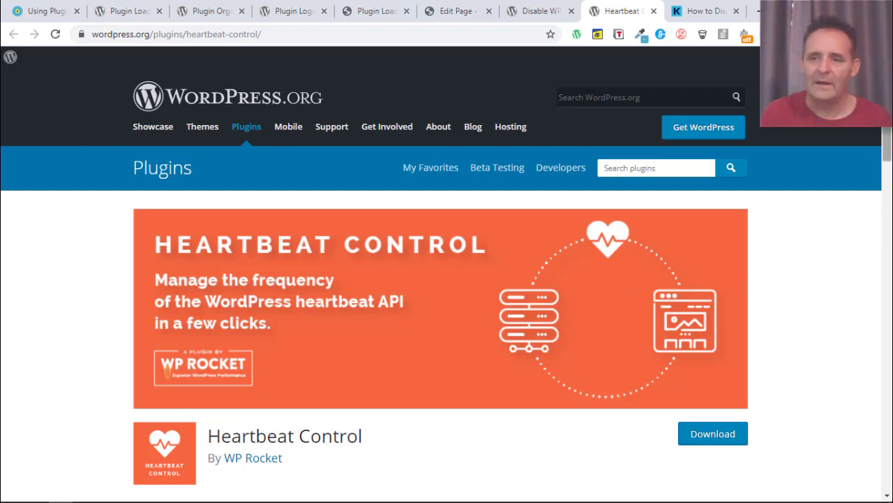
pyautogui.moveTo(887, 155); pyautogui.dragTo(872, 139)
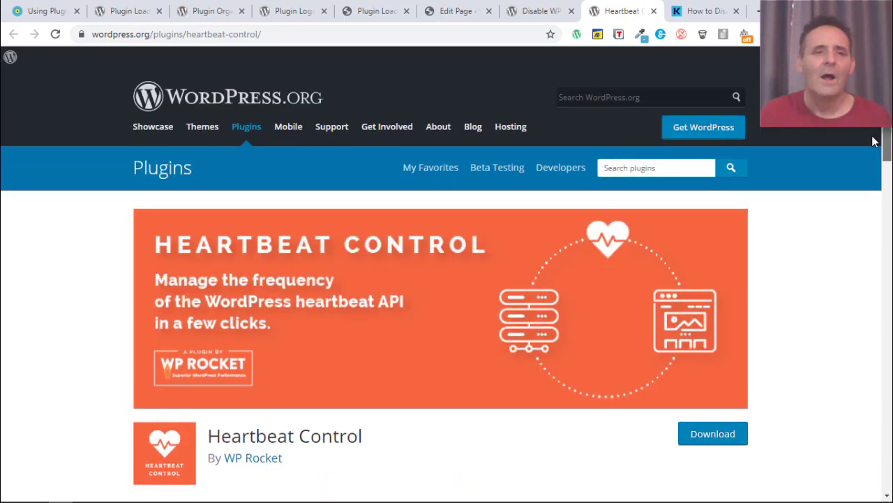
# Return to the blog post and its Gravity Forms contact-page example near URL Filter For Experts.
pyautogui.click(126, 11)
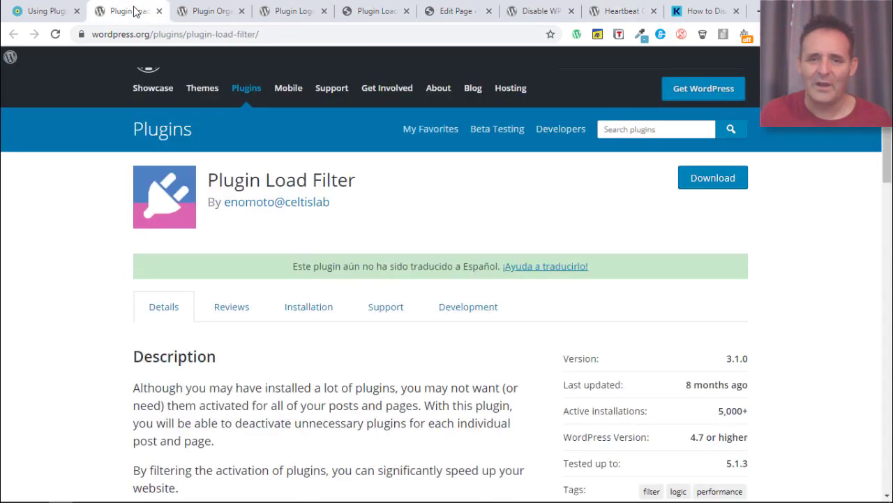
pyautogui.click(49, 9)
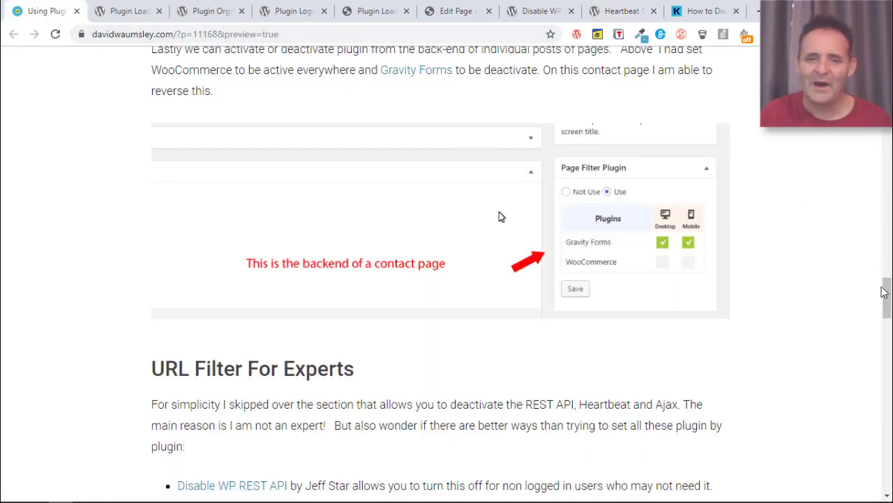
pyautogui.moveTo(887, 307); pyautogui.dragTo(866, 340)
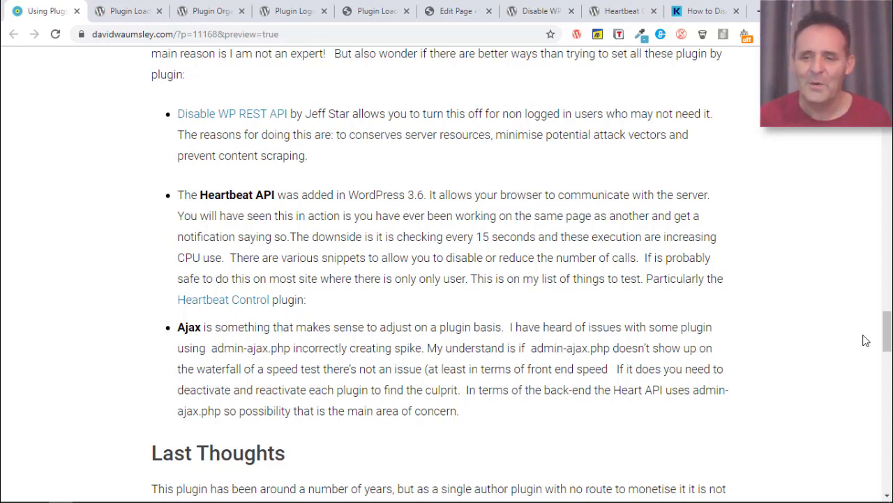
pyautogui.scroll(10, 827, 271)
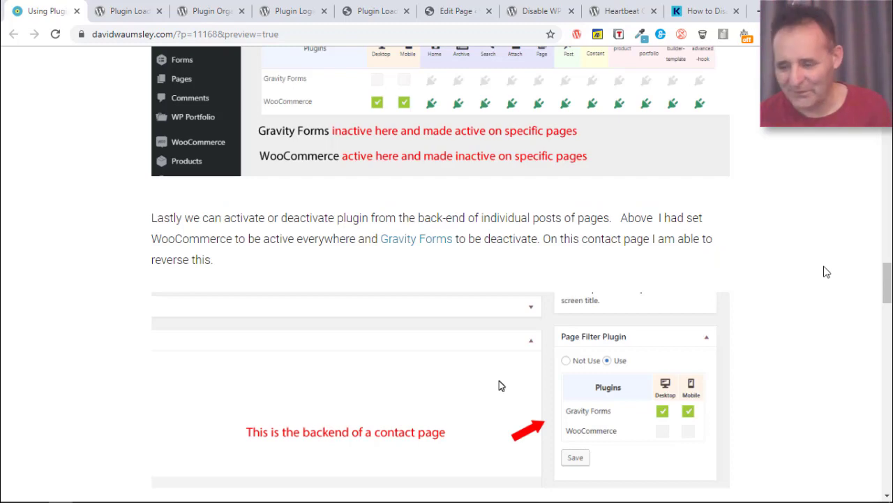